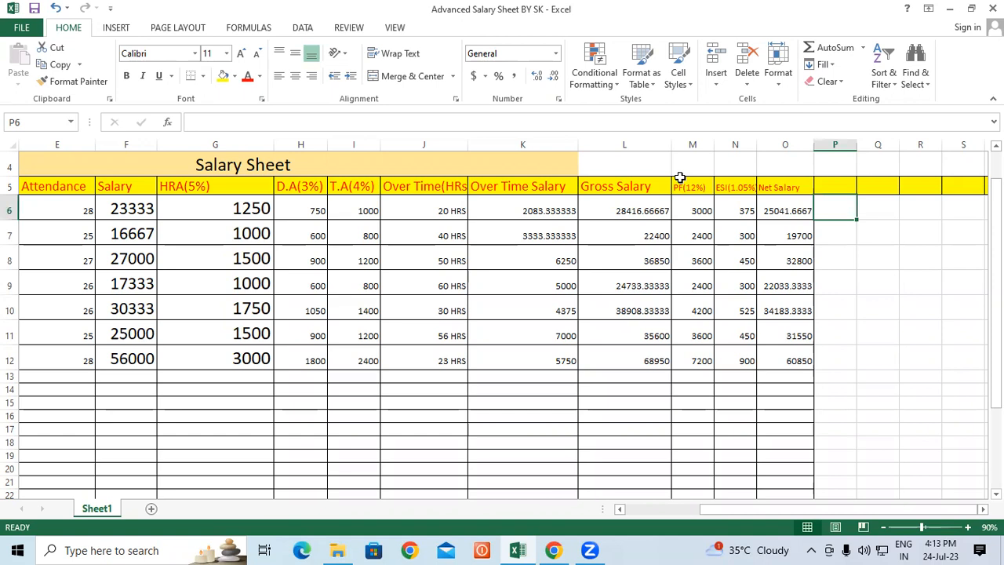
# Clear the existing Gross Salary, PF, ESI and Net Salary values in L6:O12.
pyautogui.moveTo(665, 205); pyautogui.dragTo(783, 357)
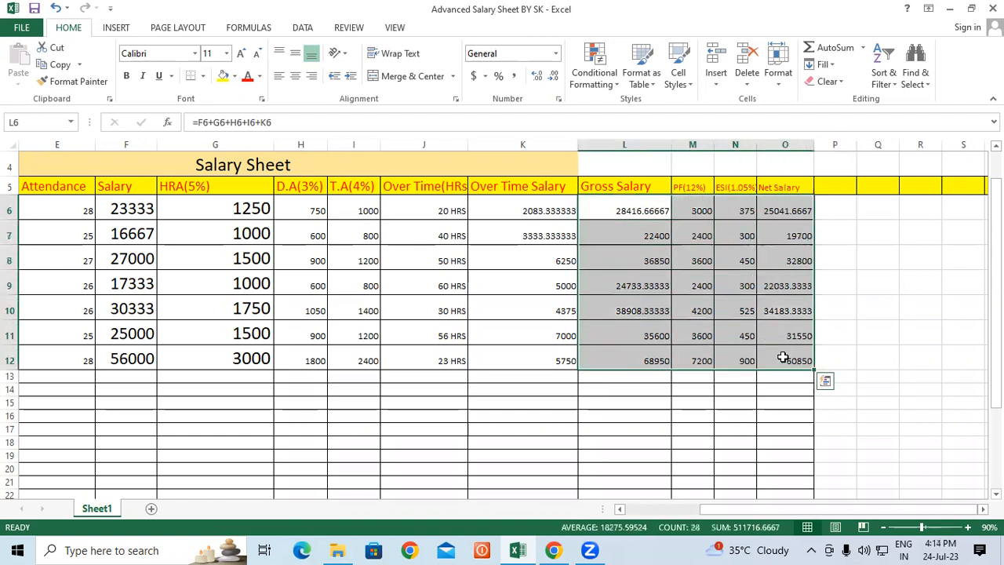
pyautogui.press('Delete')
pyautogui.moveTo(804, 509); pyautogui.dragTo(657, 189)
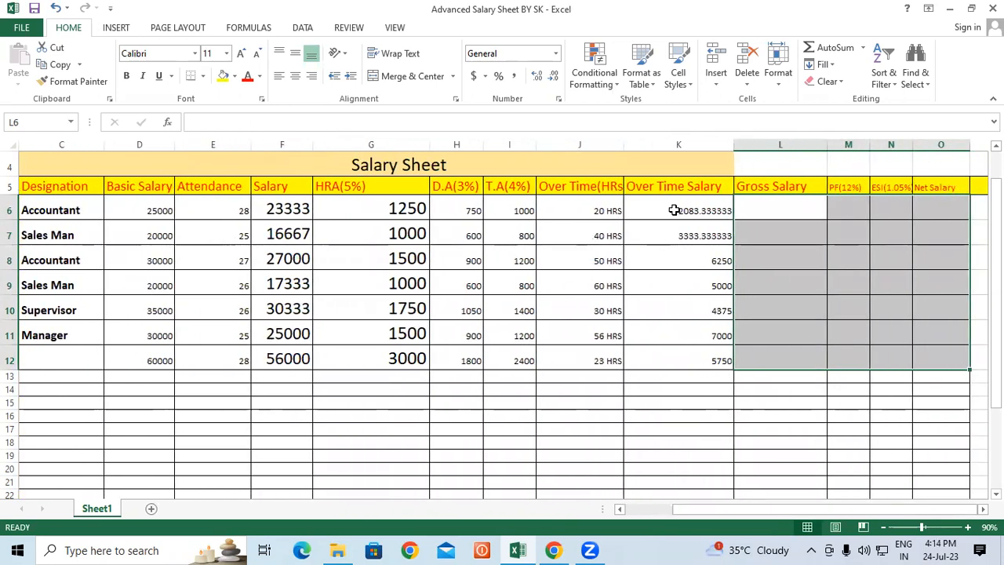
# Enter the Gross Salary formula =F6+G6+H6+I6+K6 in cell L6.
pyautogui.click(757, 204)
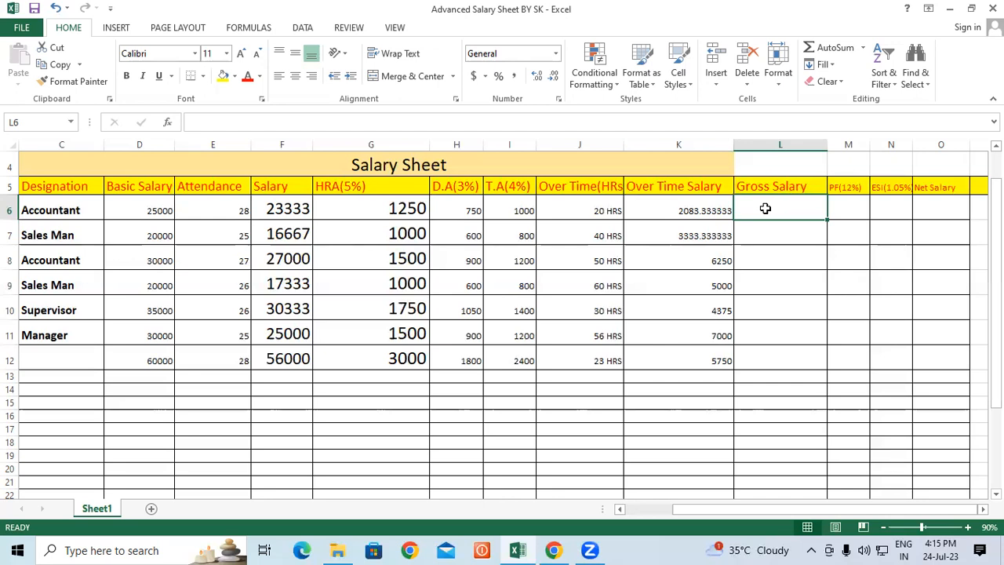
pyautogui.write('=')
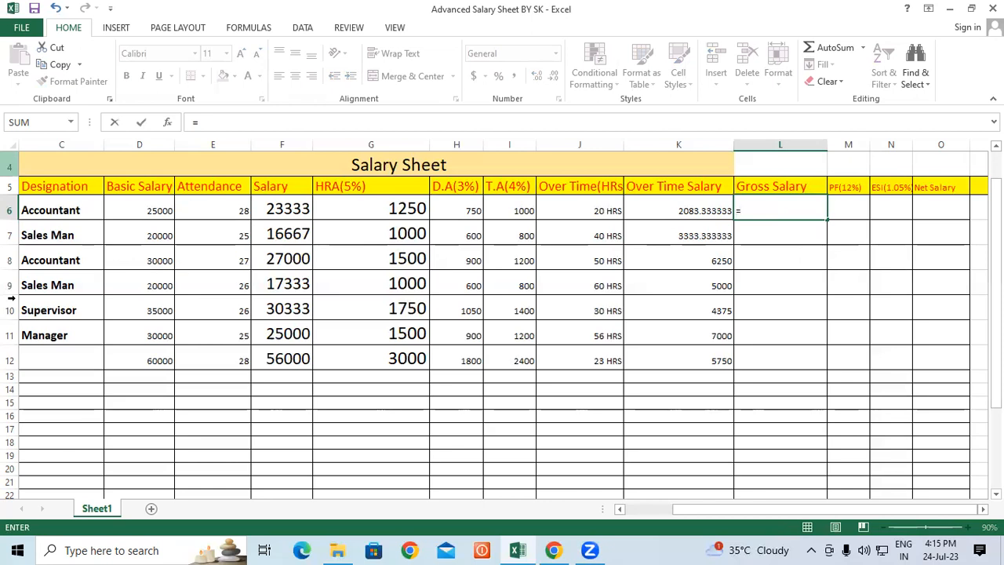
pyautogui.click(274, 209)
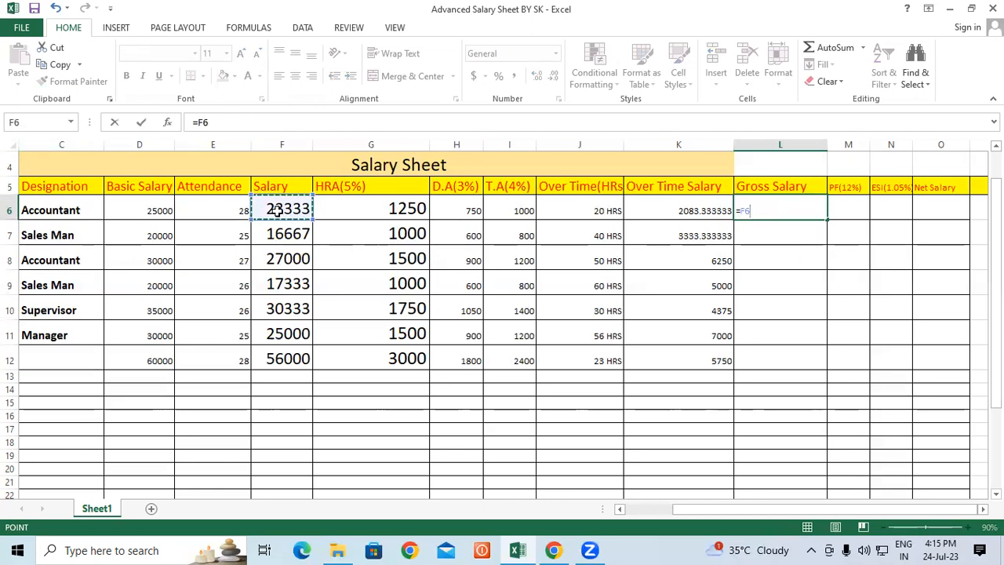
pyautogui.write('+')
pyautogui.click(337, 204)
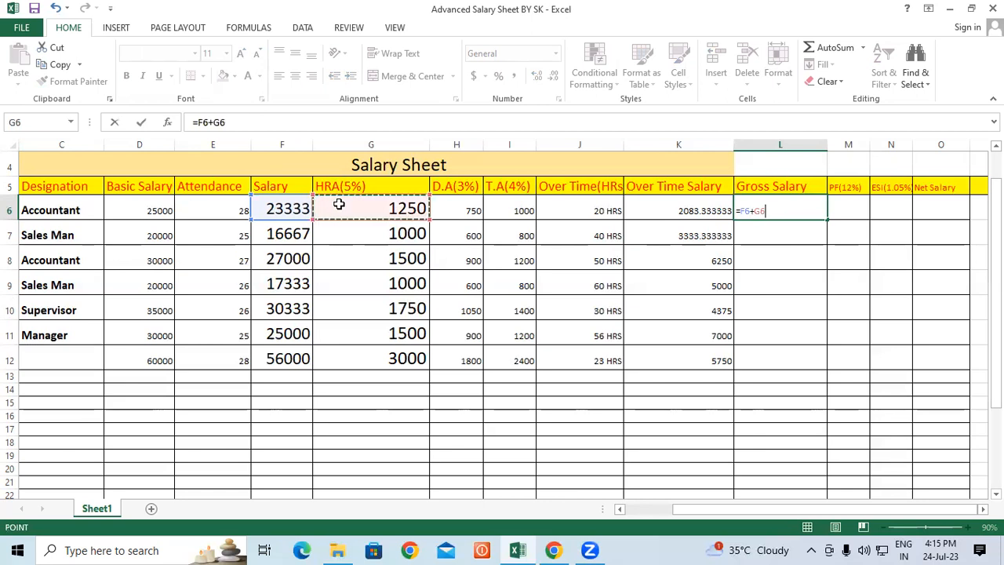
pyautogui.write('+')
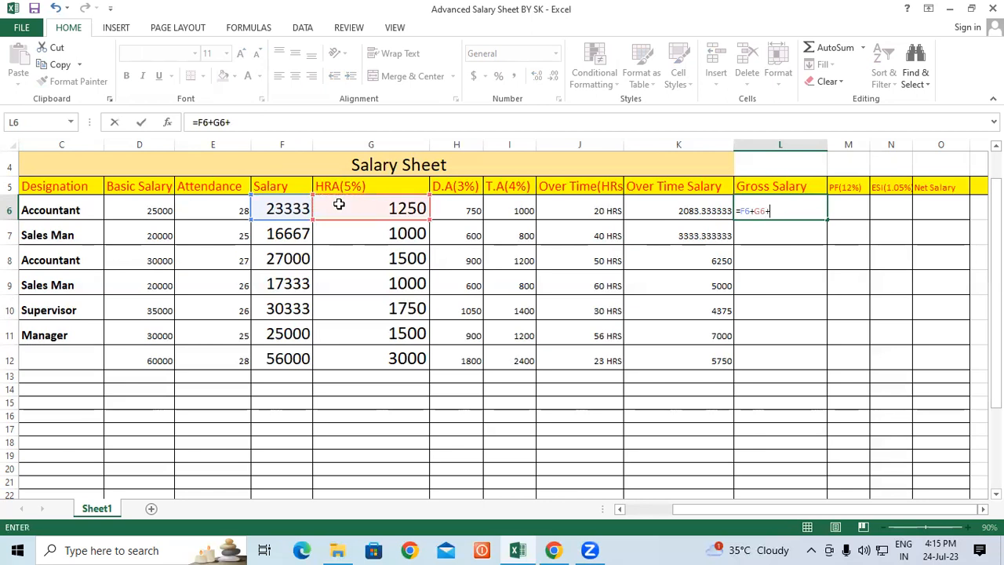
pyautogui.click(436, 207)
pyautogui.write('+')
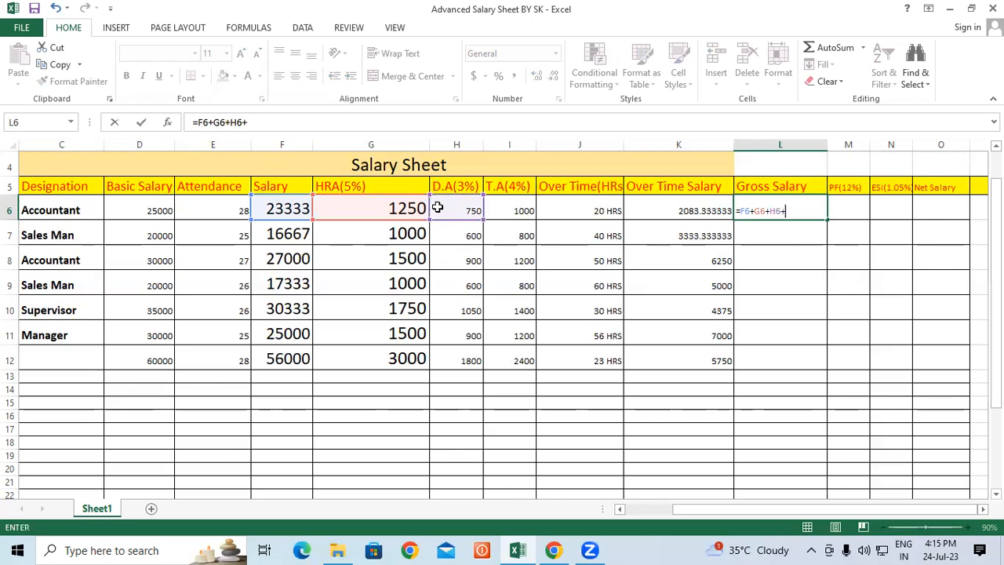
pyautogui.click(509, 207)
pyautogui.write('+')
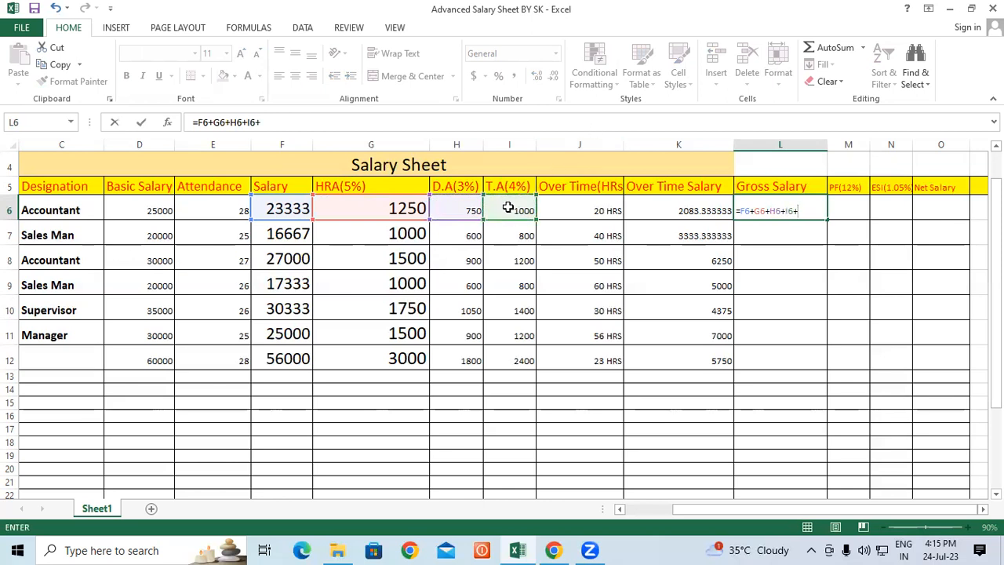
pyautogui.click(640, 203)
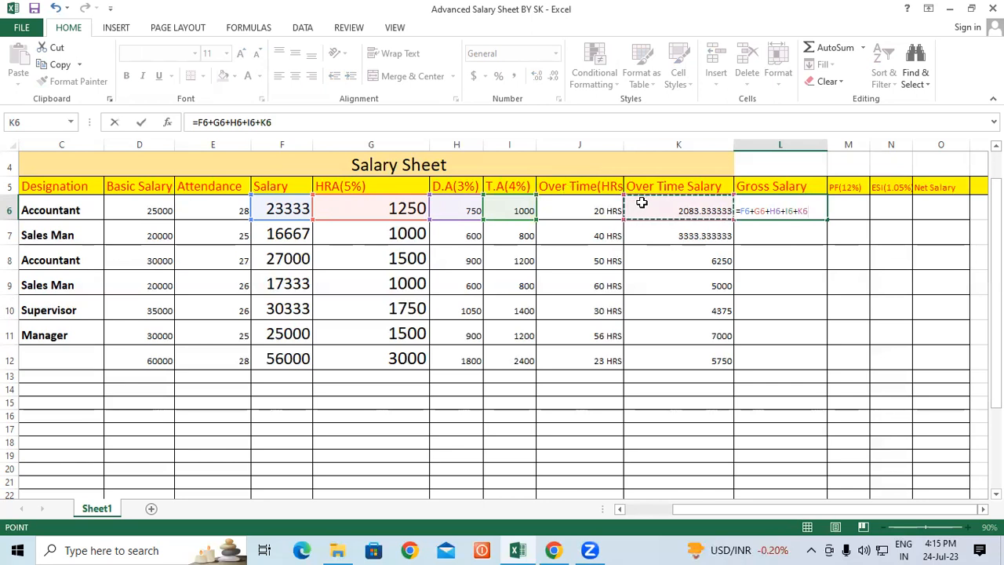
pyautogui.press('Return')
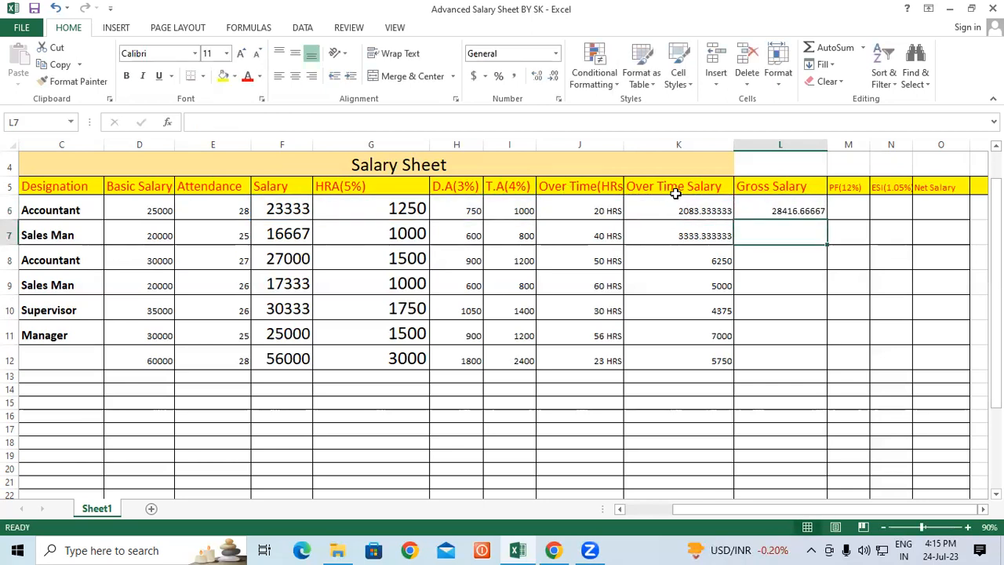
# Fill the Gross Salary formula down through L12 and format L6:L12 as bold, size 14.
pyautogui.moveTo(828, 233); pyautogui.dragTo(842, 362)
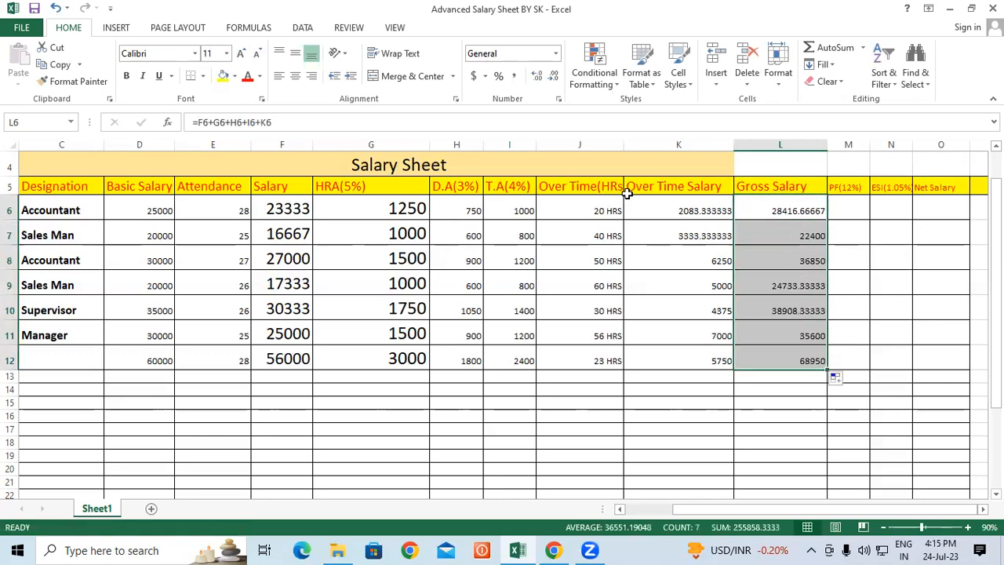
pyautogui.click(126, 75)
pyautogui.click(241, 54)
pyautogui.click(241, 54)
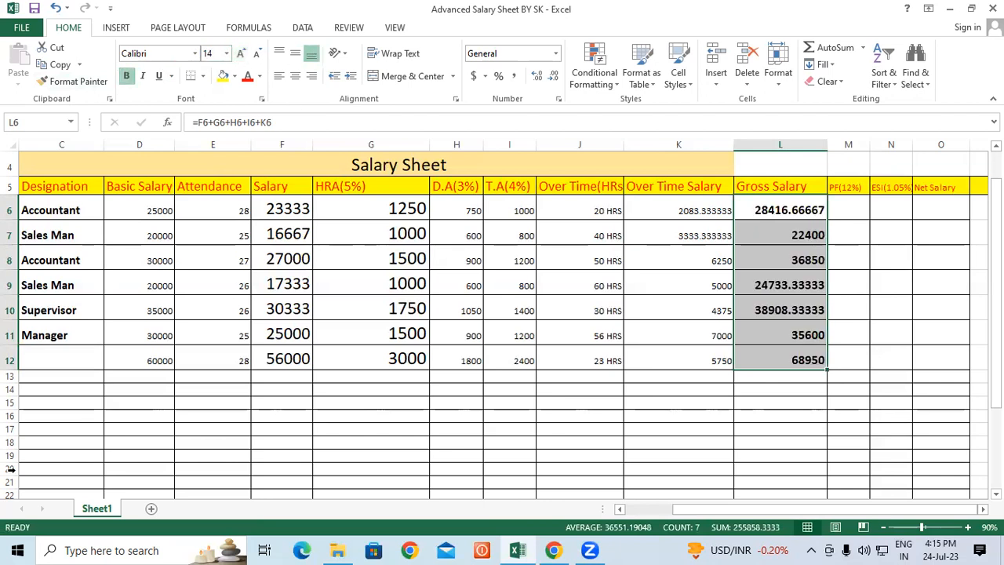
pyautogui.click(277, 209)
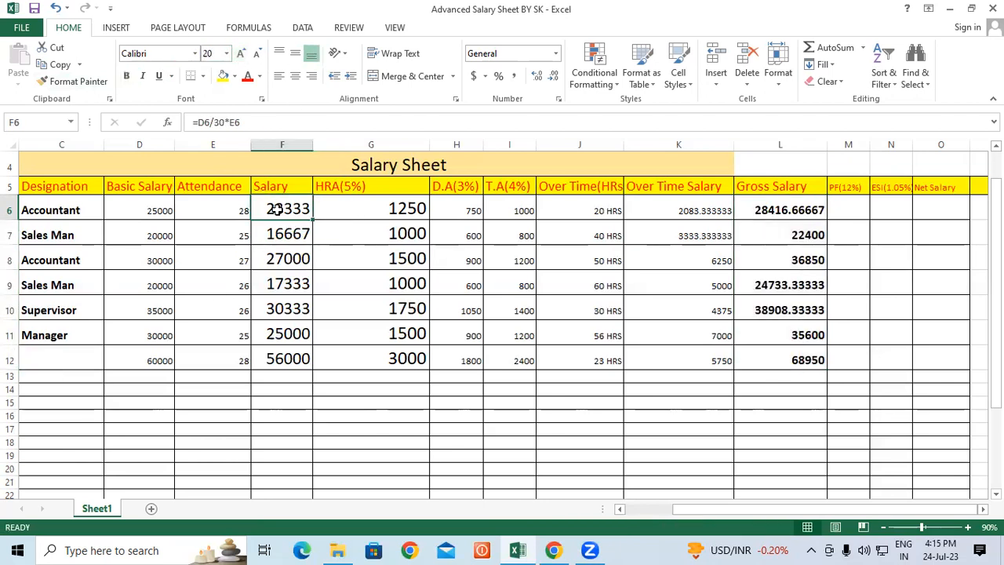
pyautogui.click(753, 210)
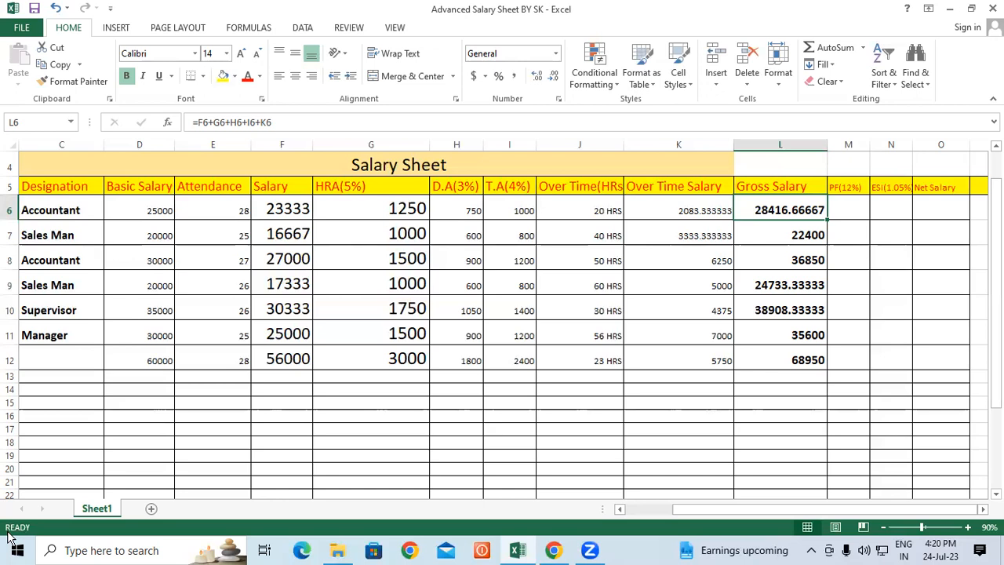
# Enter the PF formula =D6*12/100 in cell M6 to take 12% of the basic salary.
pyautogui.click(841, 206)
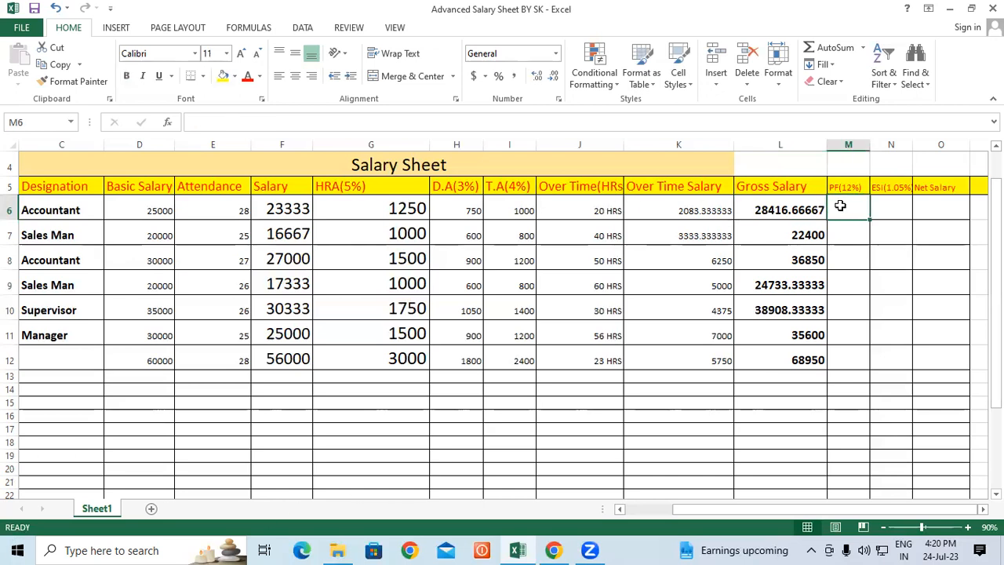
pyautogui.write('=')
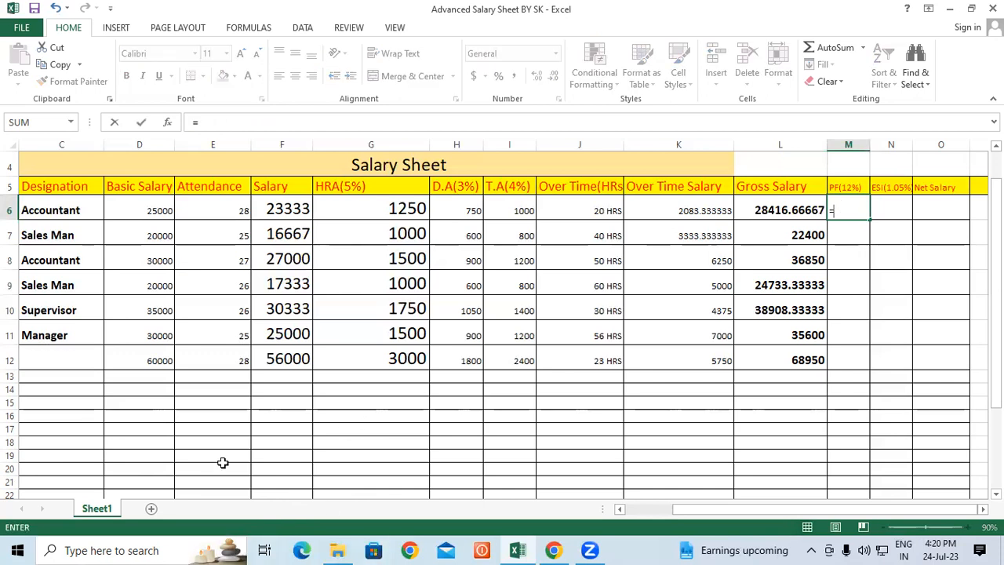
pyautogui.click(141, 206)
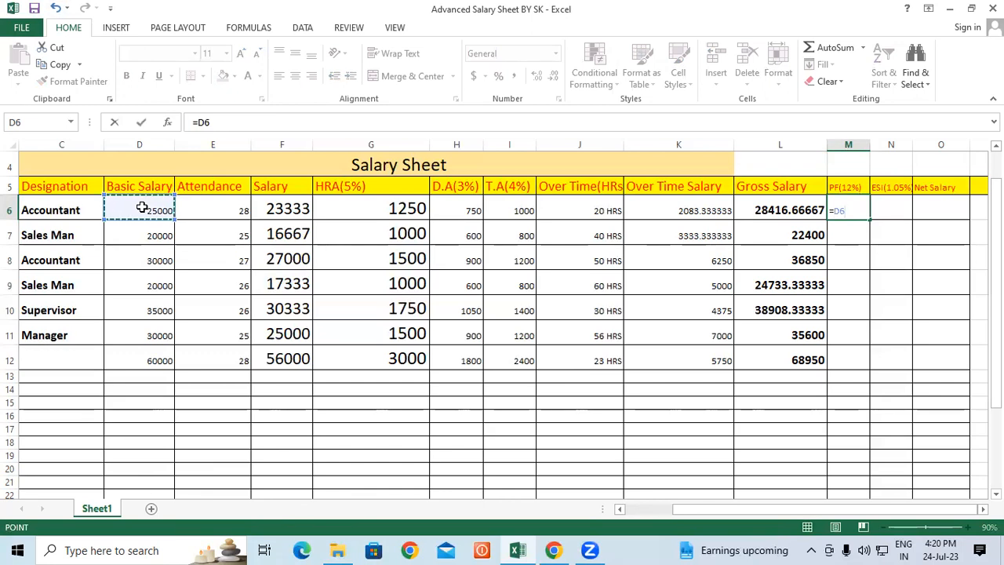
pyautogui.write('*12/100')
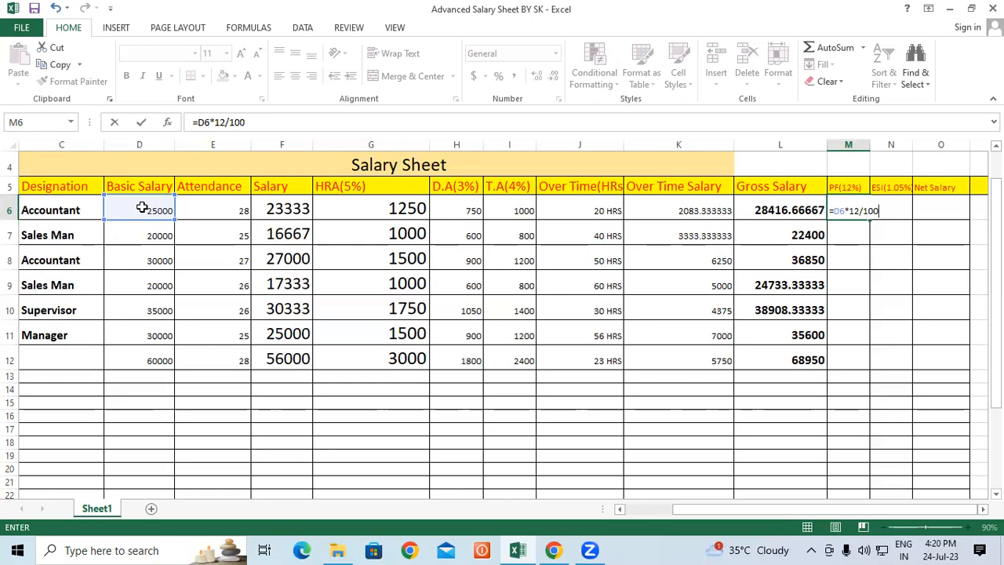
pyautogui.press('Return')
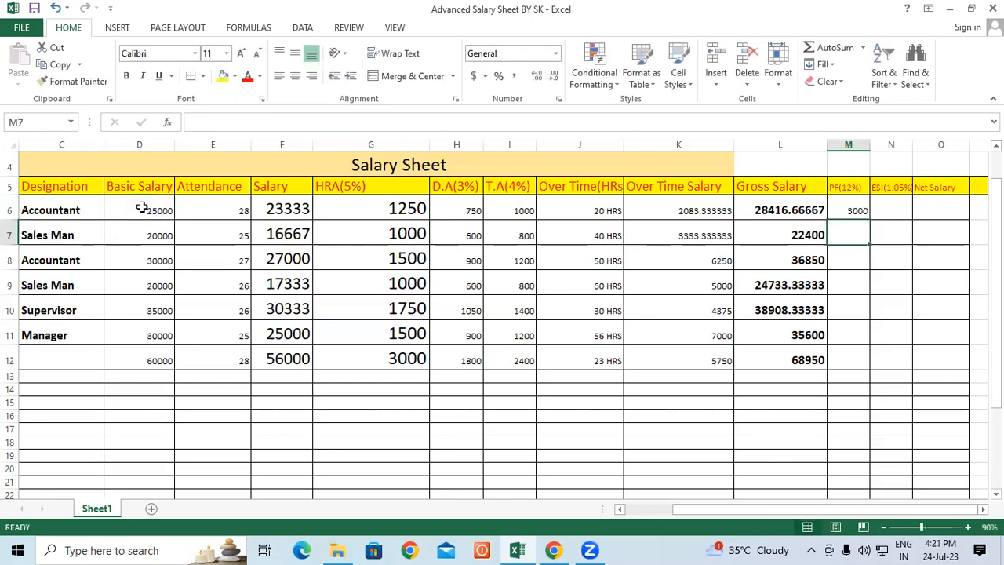
# Fill the PF formula down through M12 and format M6:M12 as bold, size 14.
pyautogui.click(843, 208)
pyautogui.moveTo(870, 219); pyautogui.dragTo(900, 362)
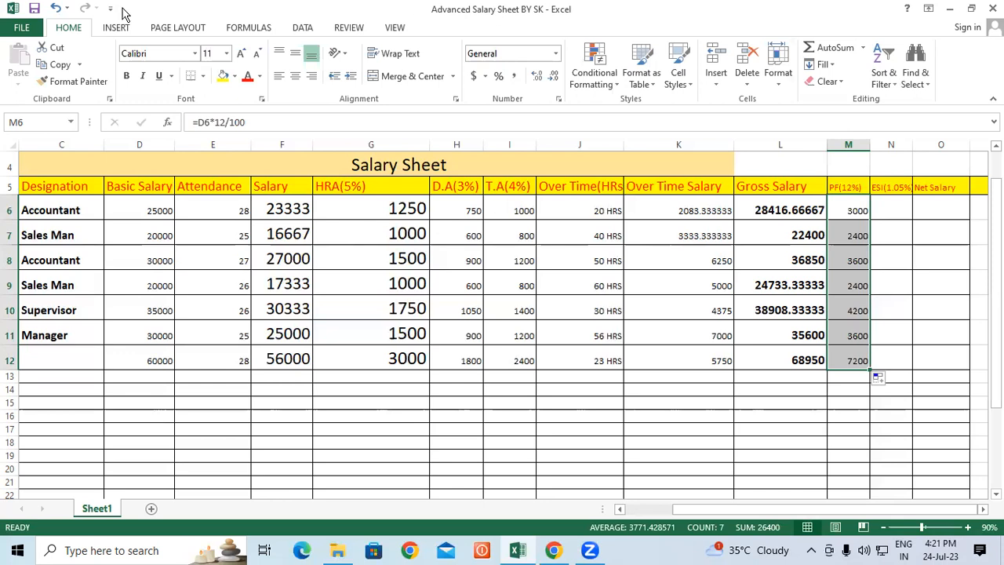
pyautogui.click(126, 77)
pyautogui.click(241, 53)
pyautogui.click(241, 54)
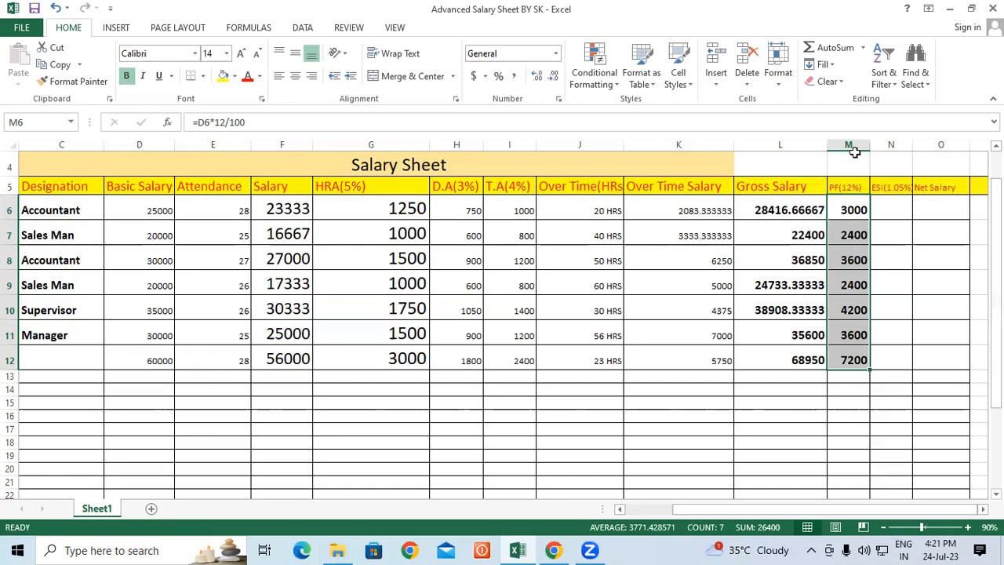
# Enter the ESI formula =D6*1.05/100 in cell N6 to take 1.05% of the basic salary.
pyautogui.click(894, 209)
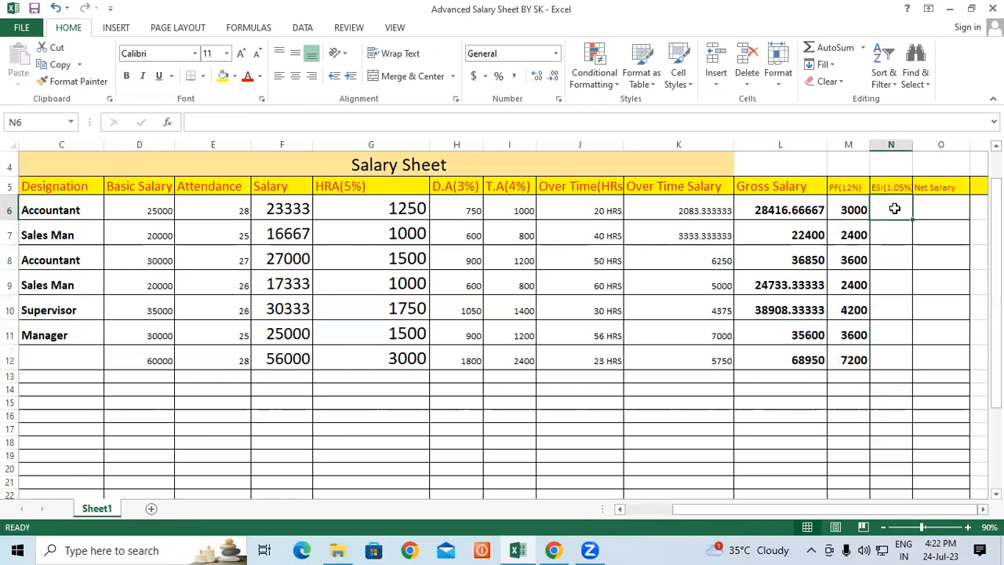
pyautogui.write('=')
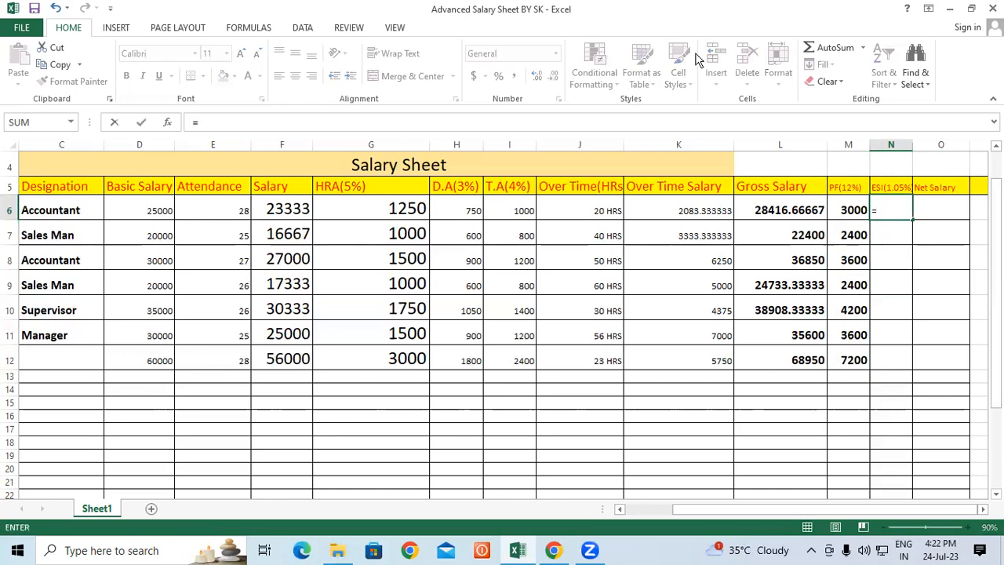
pyautogui.click(114, 202)
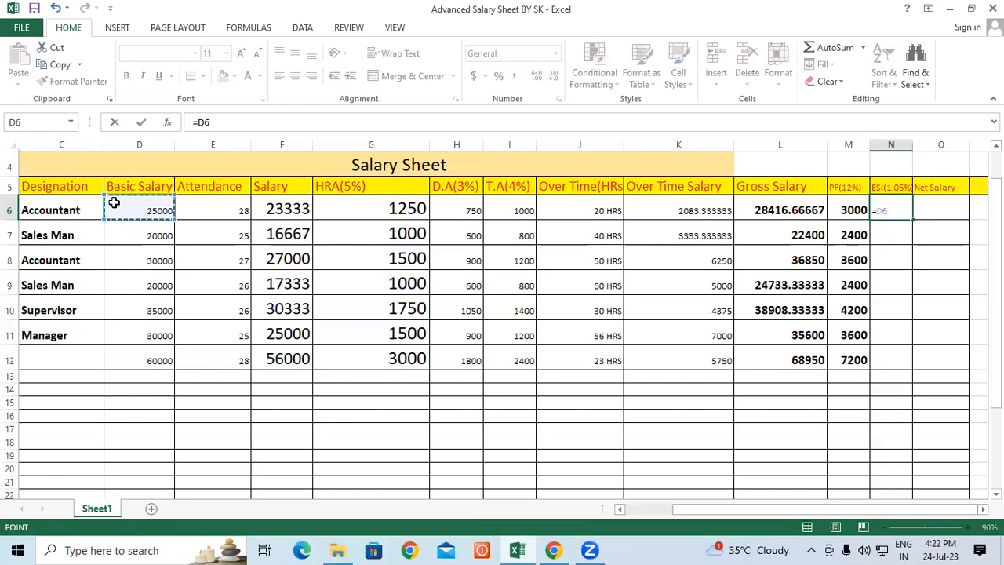
pyautogui.write('*1.05/')
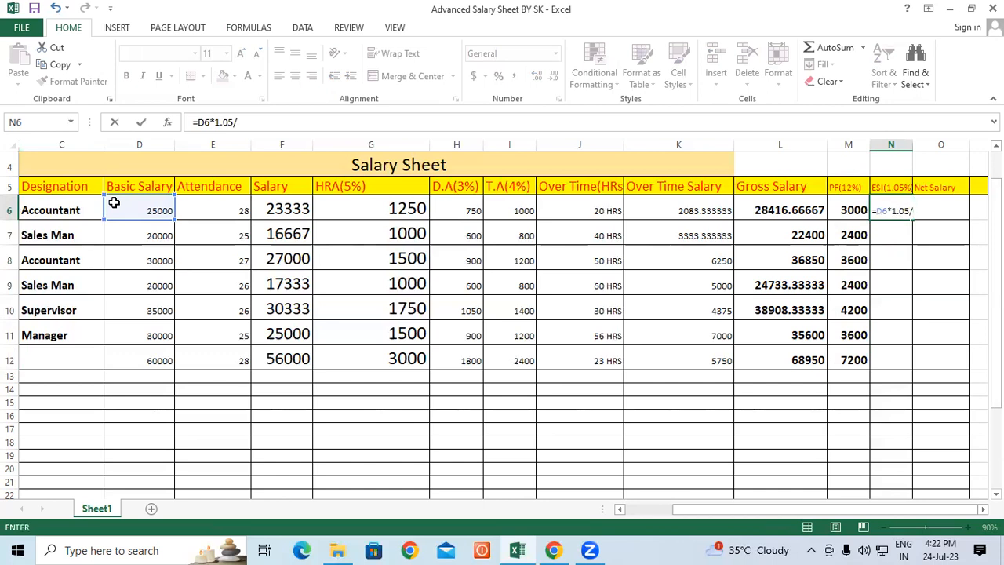
pyautogui.write('100')
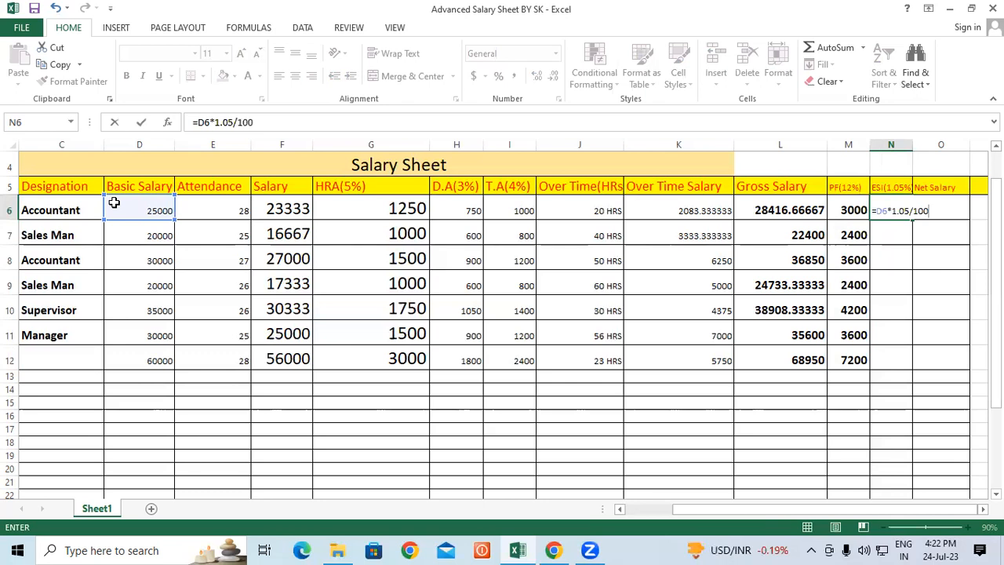
pyautogui.press('Return')
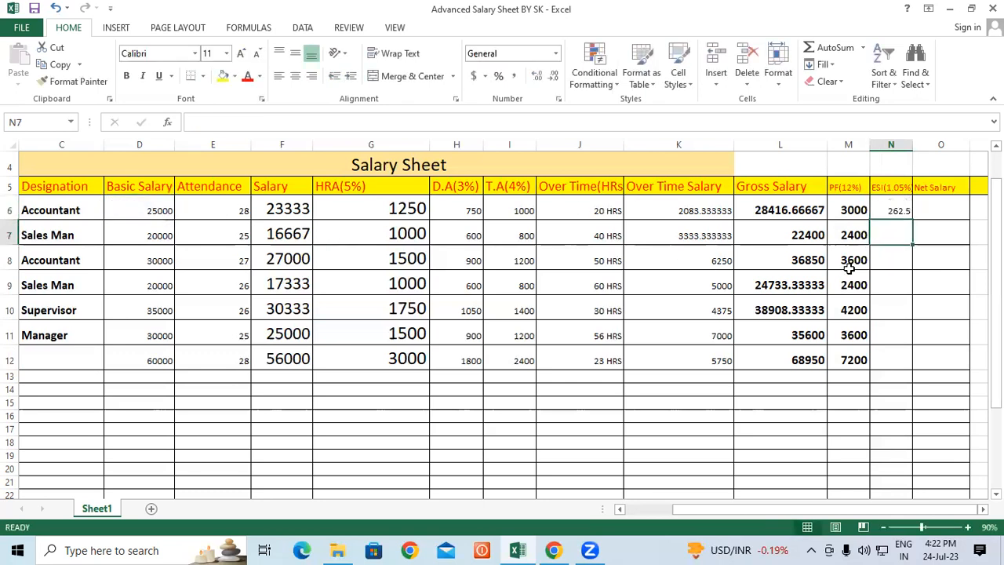
# Fill the ESI formula down through N12, then make N6:N12 bold and enlarge its font by three increments.
pyautogui.click(889, 208)
pyautogui.moveTo(913, 222); pyautogui.dragTo(928, 365)
pyautogui.click(126, 76)
pyautogui.click(241, 55)
pyautogui.click(242, 55)
pyautogui.click(241, 55)
# Enter the Net Salary formula =L6-M6-N6 in cell O6, subtracting PF and ESI from the gross salary.
pyautogui.click(937, 208)
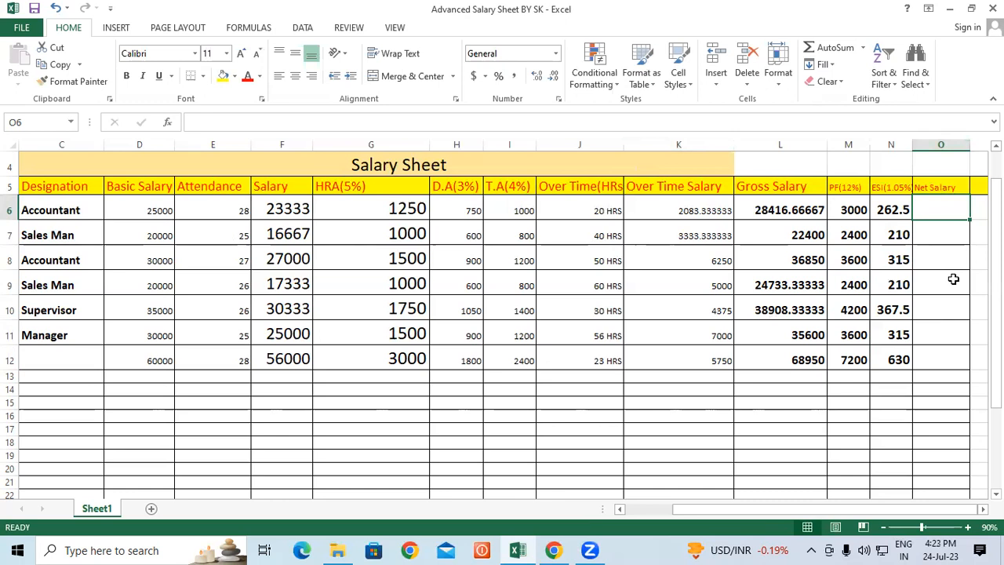
pyautogui.write('=')
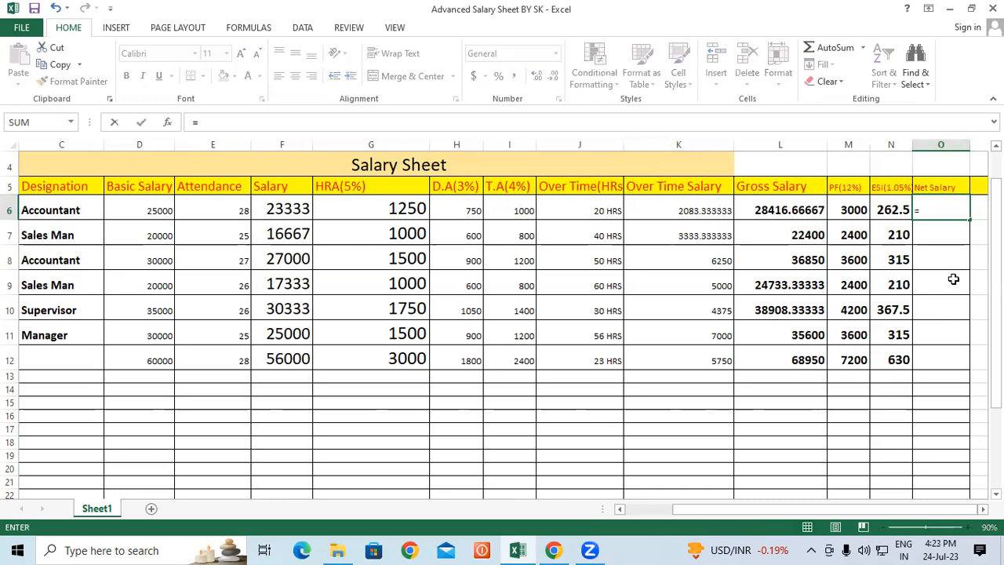
pyautogui.click(780, 210)
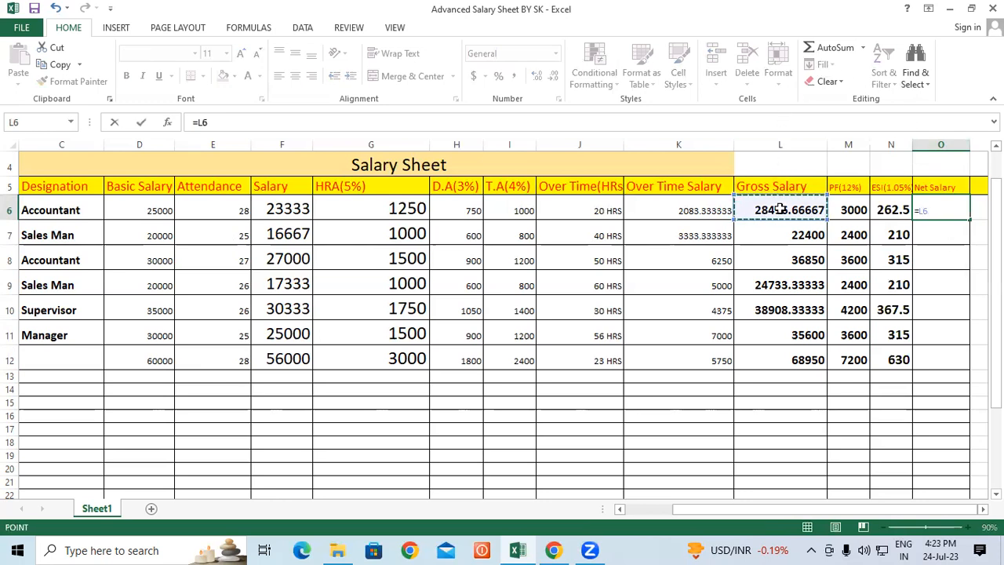
pyautogui.write('-')
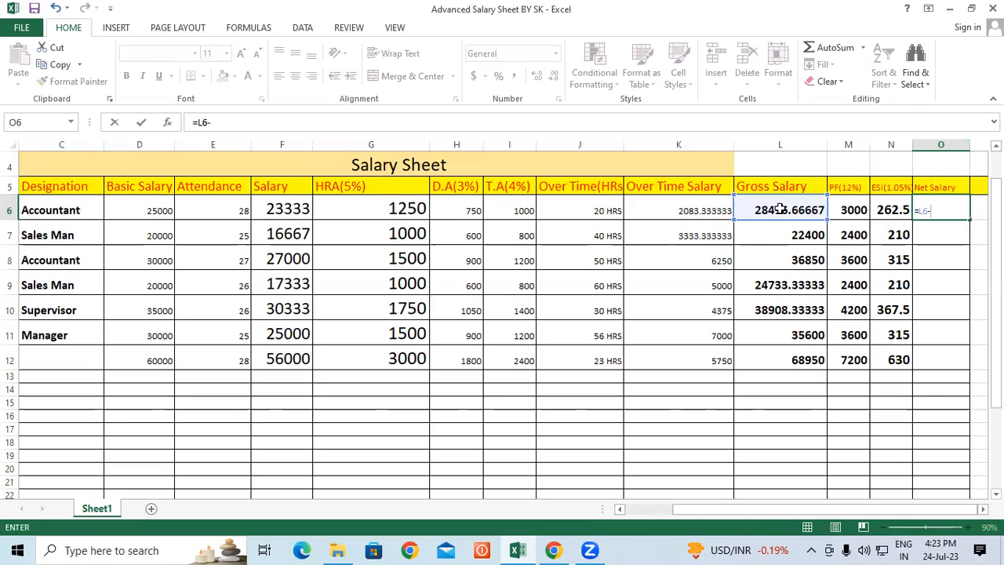
pyautogui.click(851, 203)
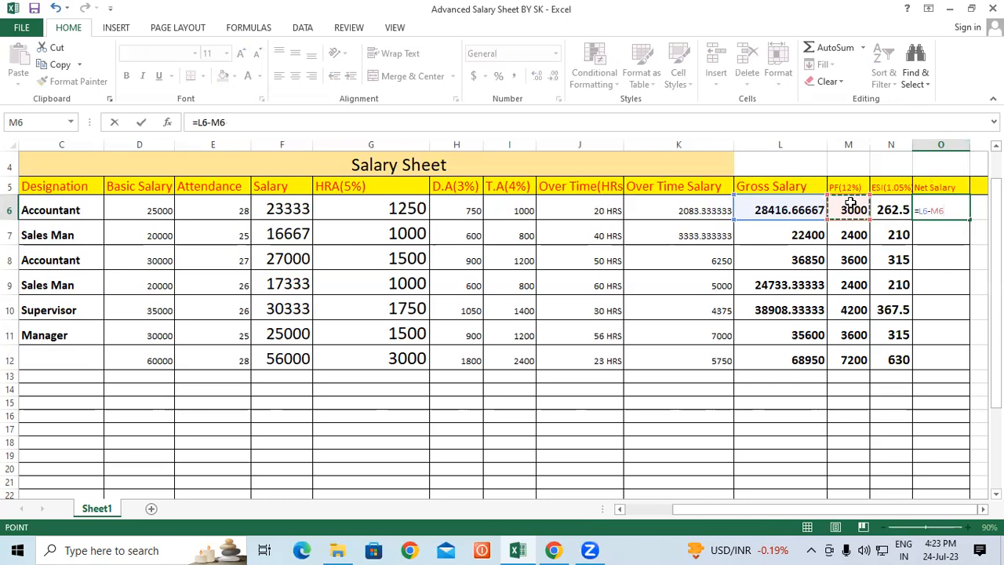
pyautogui.write('-')
pyautogui.click(900, 202)
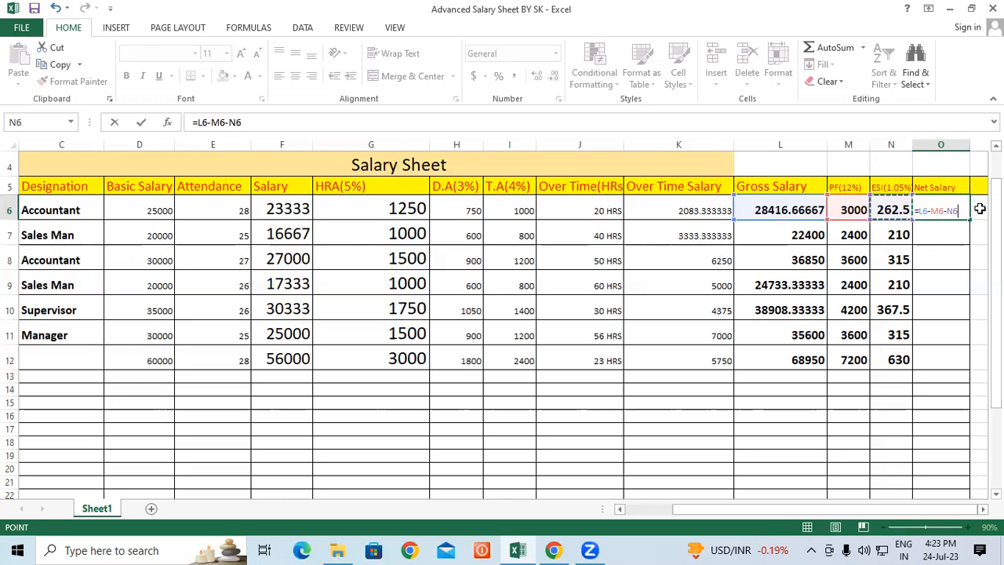
pyautogui.press('Return')
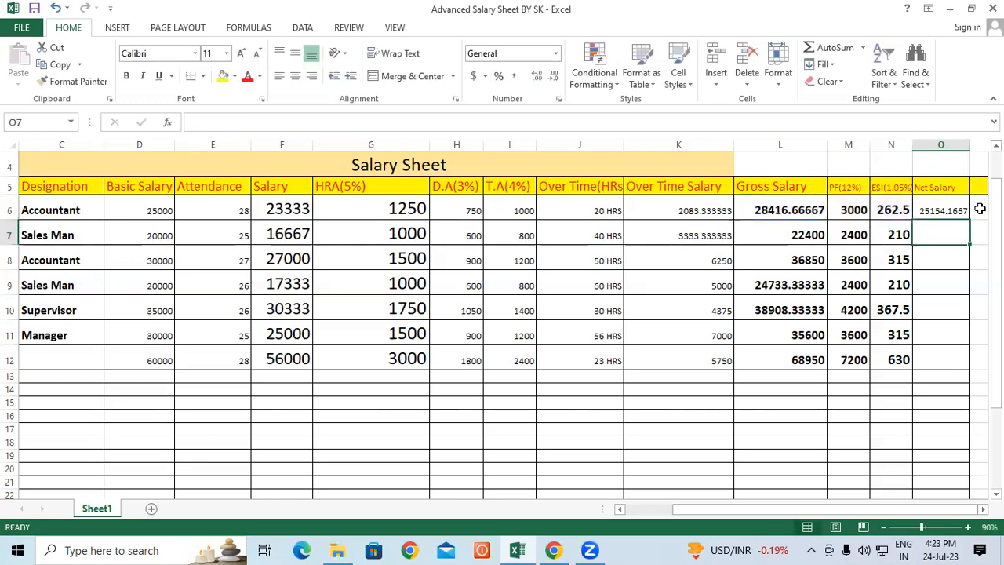
# Make the Net Salary result in cell O6 bold and increase its font size to 12.
pyautogui.click(945, 206)
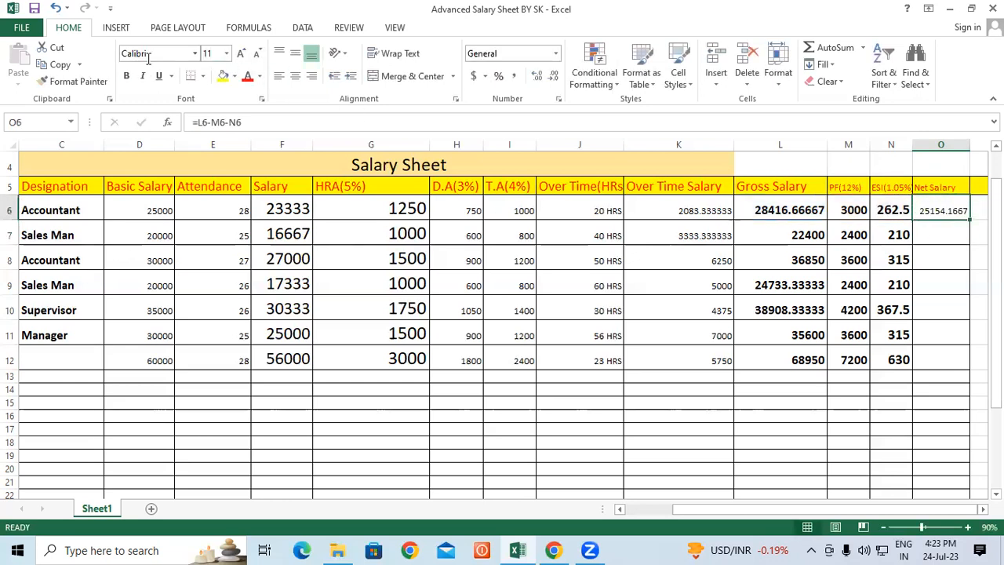
pyautogui.click(125, 78)
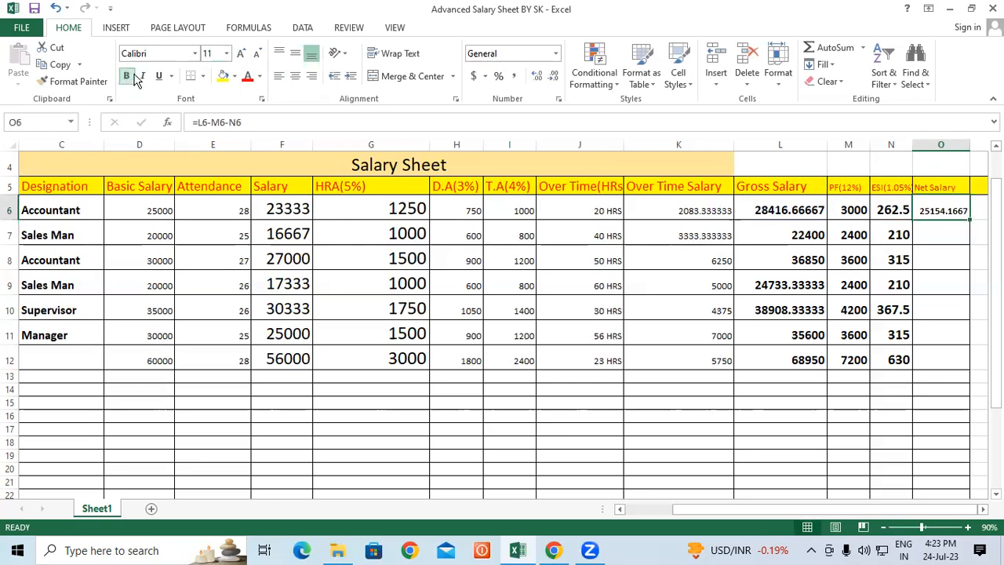
pyautogui.click(242, 54)
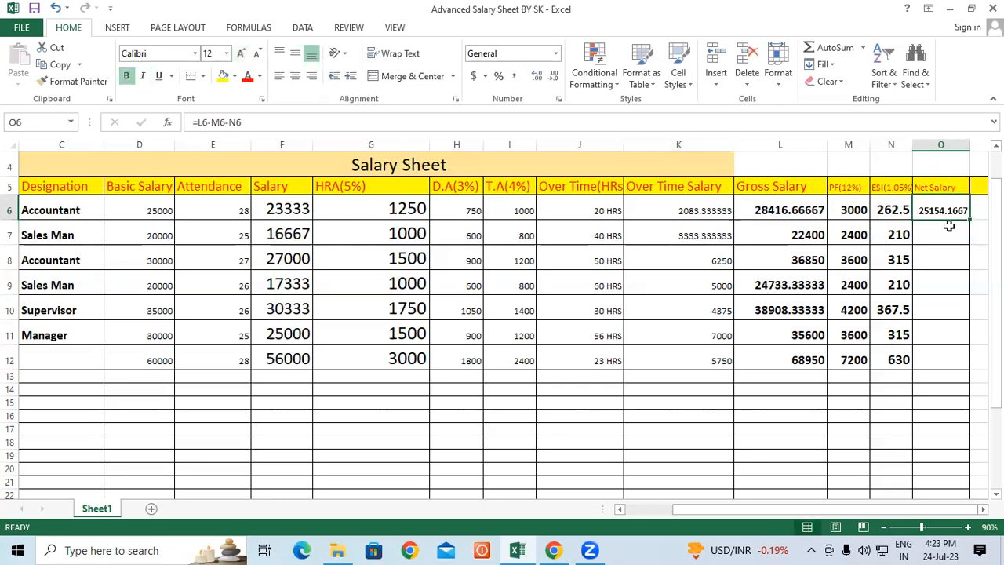
# Fill the Net Salary formula down through O12 and format O6:O12 as bold, size 18.
pyautogui.moveTo(969, 222); pyautogui.dragTo(970, 366)
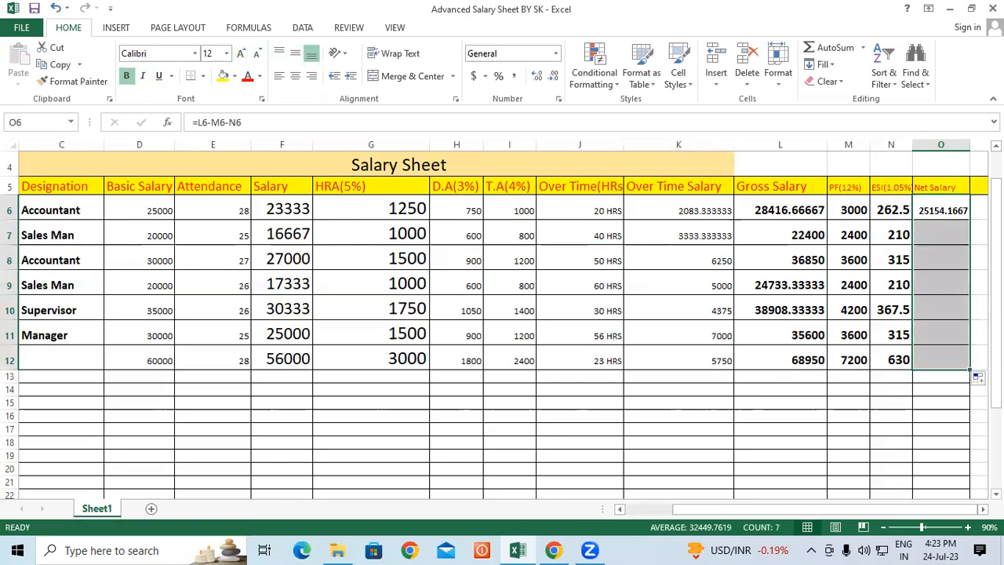
pyautogui.click(128, 76)
pyautogui.click(241, 55)
pyautogui.click(240, 54)
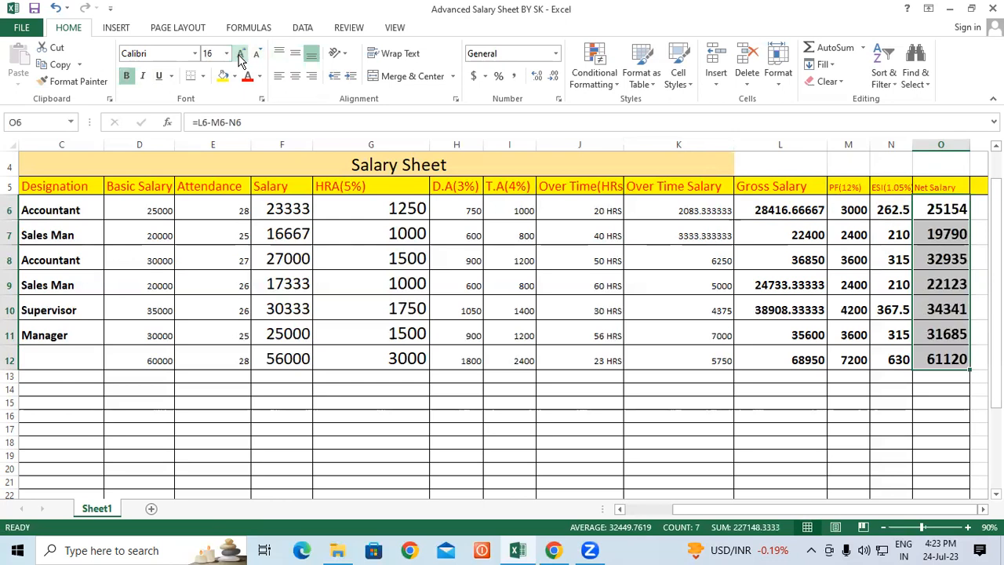
pyautogui.click(948, 415)
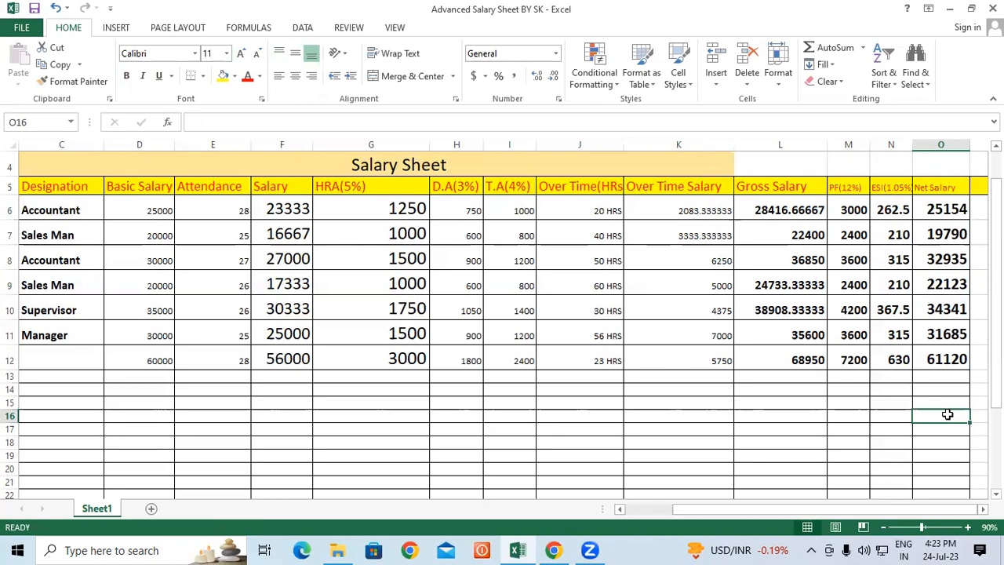
pyautogui.click(938, 210)
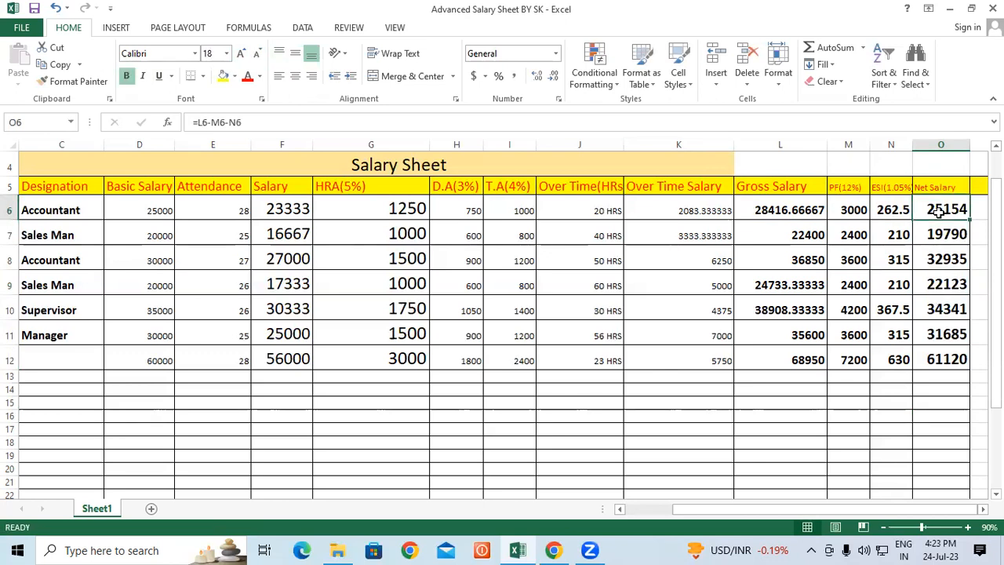